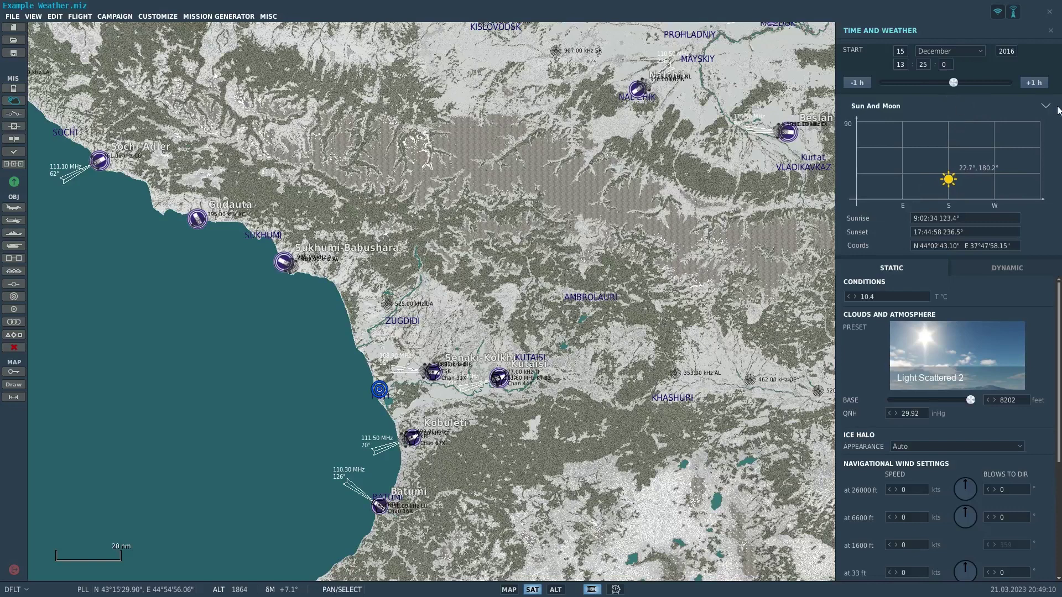
Collapse the Sun And Moon section and set the static weather temperature to 9.9 °C
left_click(1045, 106)
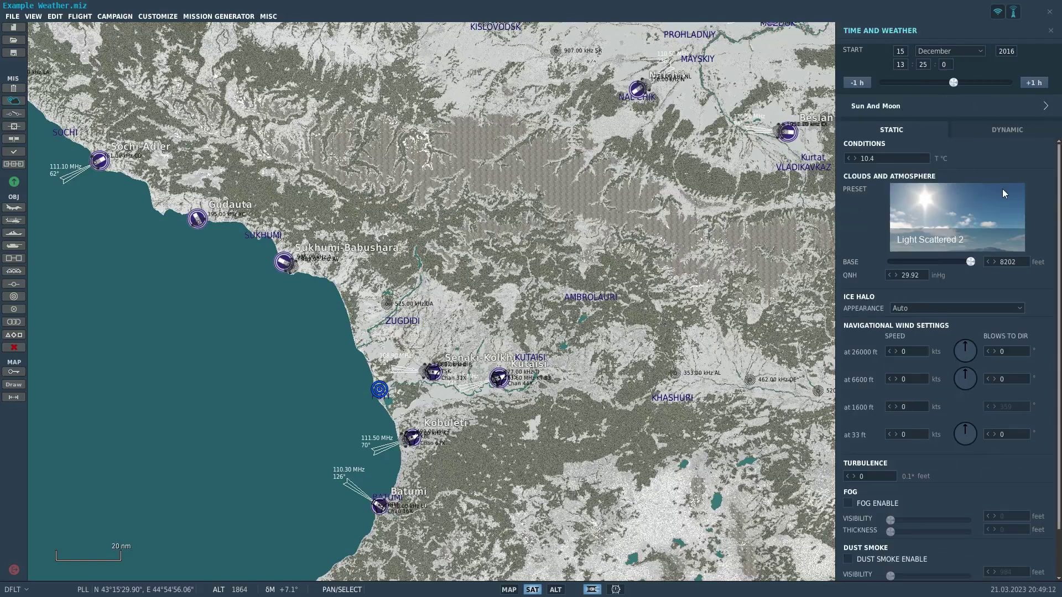
left_click(906, 159)
key("BackSpace")
key("BackSpace")
key("BackSpace")
key("BackSpace")
type("9.9")
Lower the temperature to -12.4 °C and switch to the dynamic weather settings
left_click(954, 159)
key("BackSpace")
key("BackSpace")
key("BackSpace")
key("BackSpace")
type("-257")
left_click(970, 147)
left_click(1000, 132)
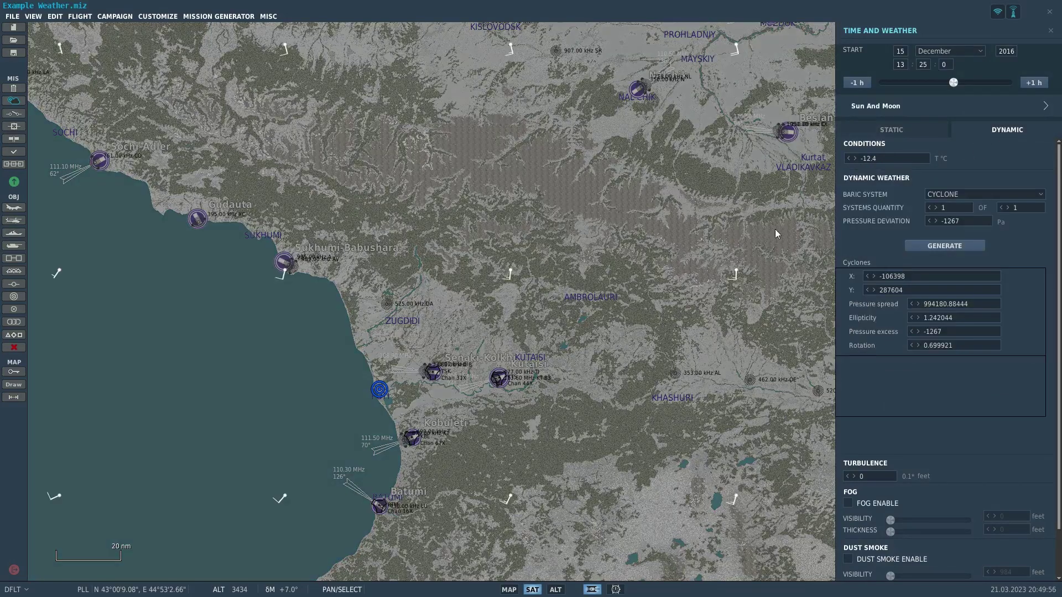
Examine the dynamic wind barbs and the low-pressure centre across the Black Sea and its coasts
left_click_drag(636, 330, 747, 111)
left_click_drag(554, 275, 662, 428)
left_click_drag(512, 306, 896, 349)
left_click_drag(689, 302, 943, 289)
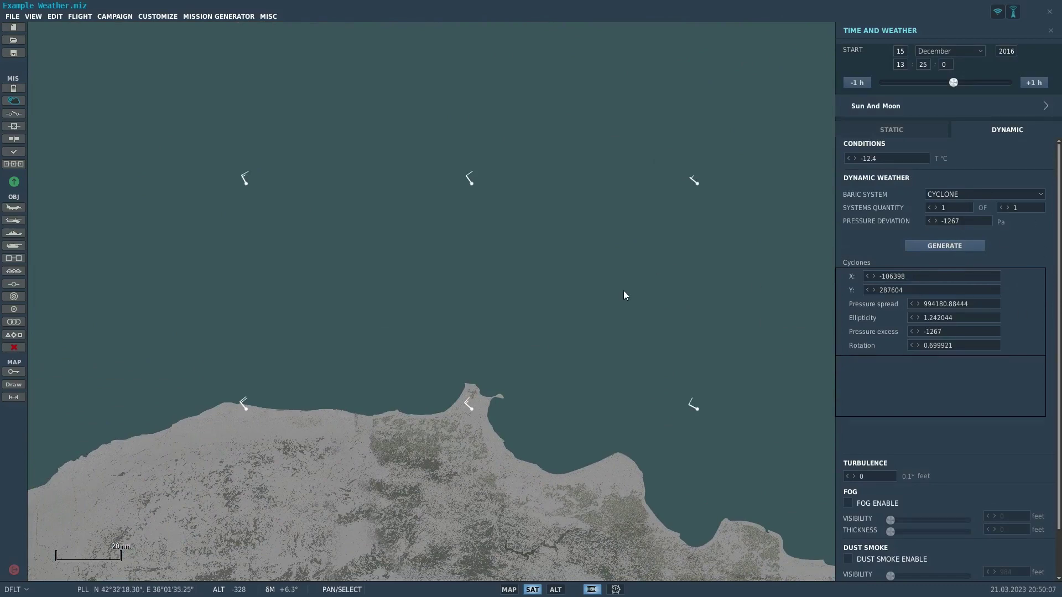
left_click_drag(622, 295, 558, 432)
left_click_drag(447, 274, 713, 249)
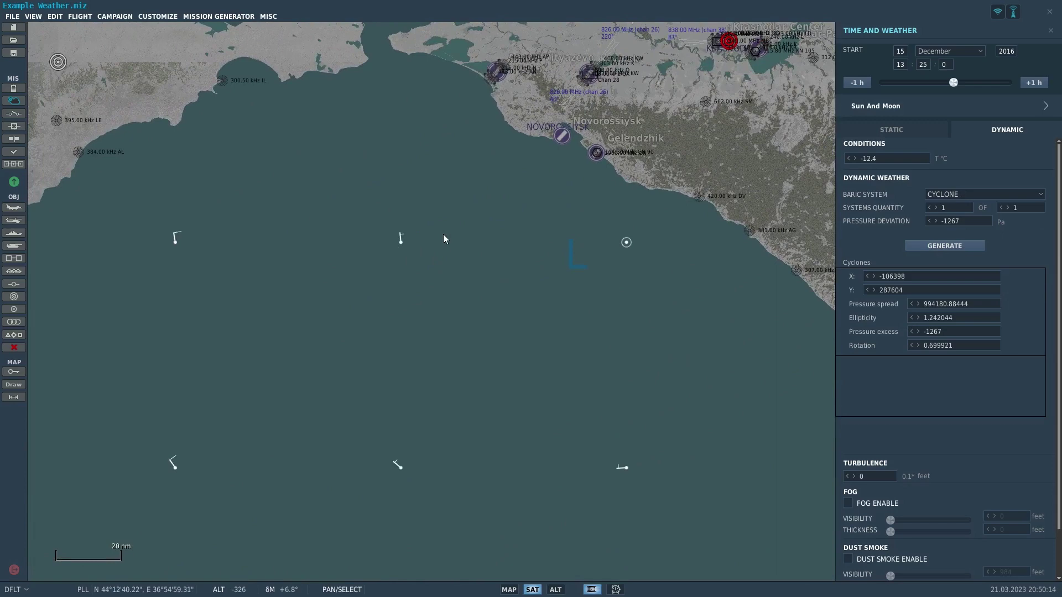
left_click_drag(323, 363, 140, 394)
left_click_drag(457, 336, 384, 344)
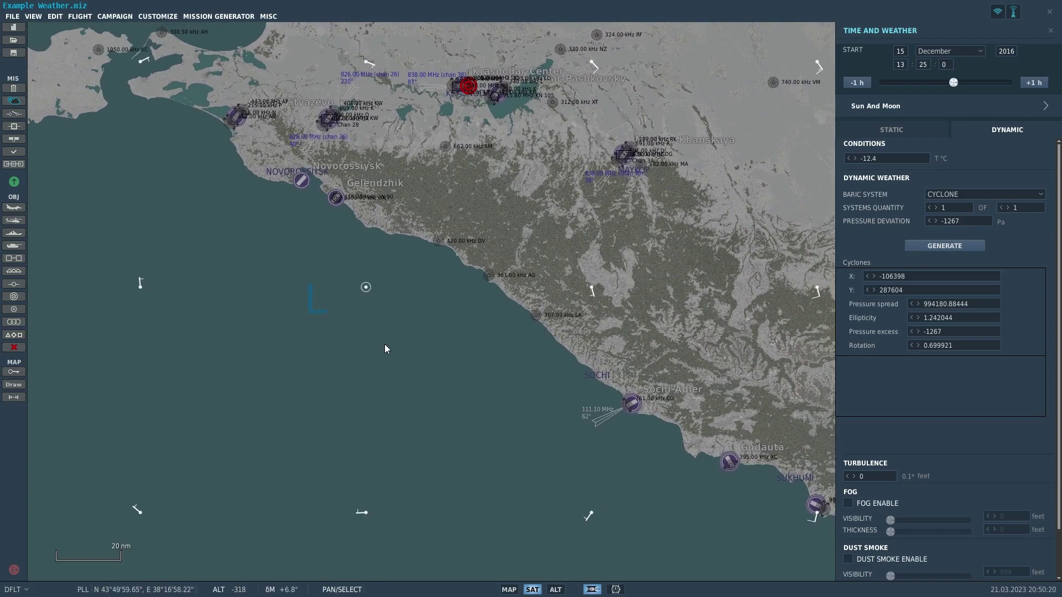
left_click_drag(508, 408, 374, 257)
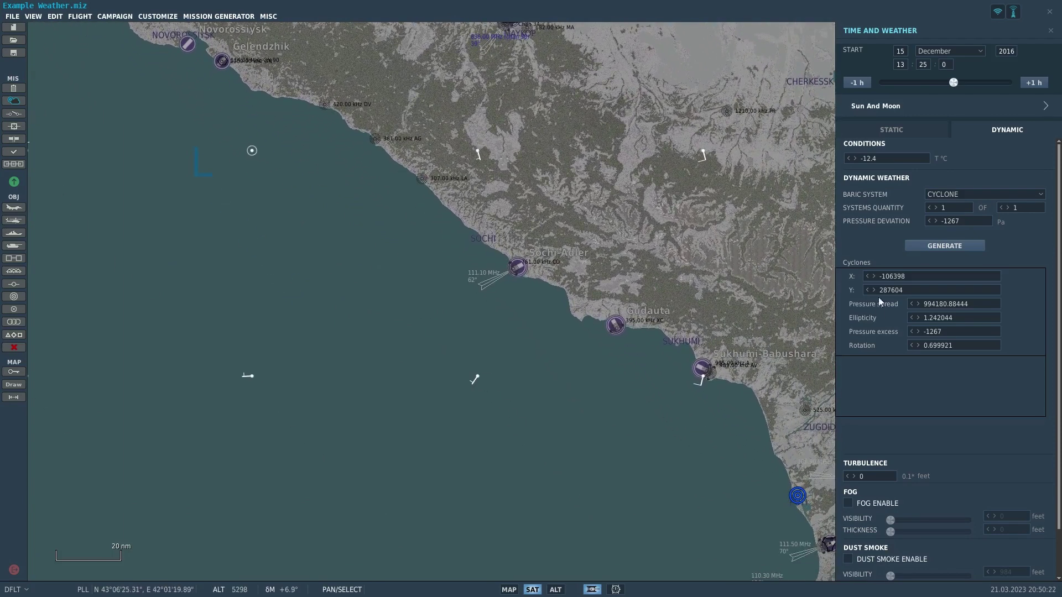
Set the total number of cyclone systems to 2 and examine the resulting wind pattern across the Black Sea
left_click(1009, 207)
scroll(518, 396, "down", 3)
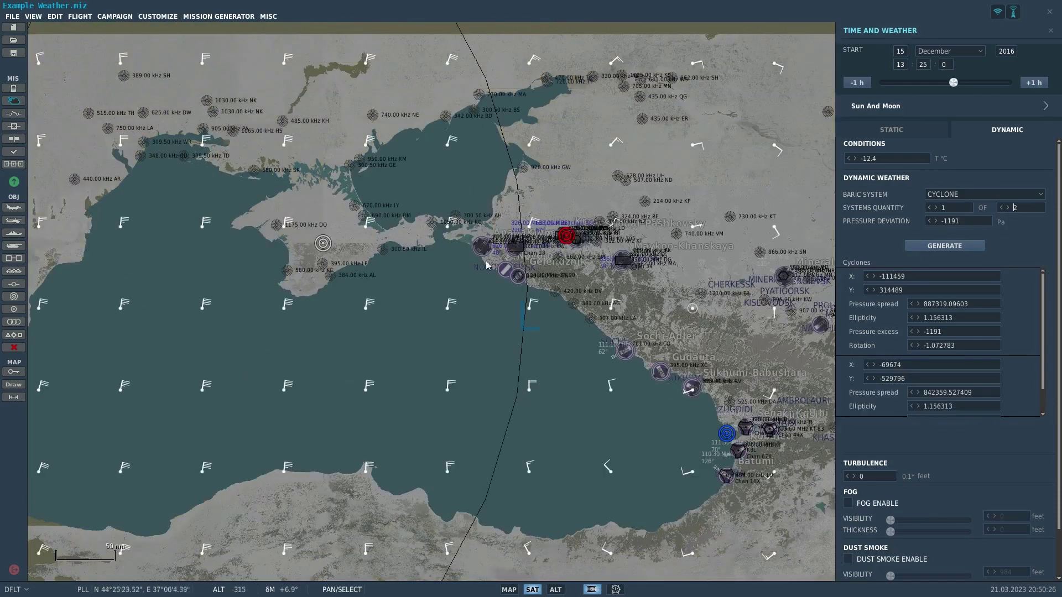
left_click_drag(383, 273, 454, 220)
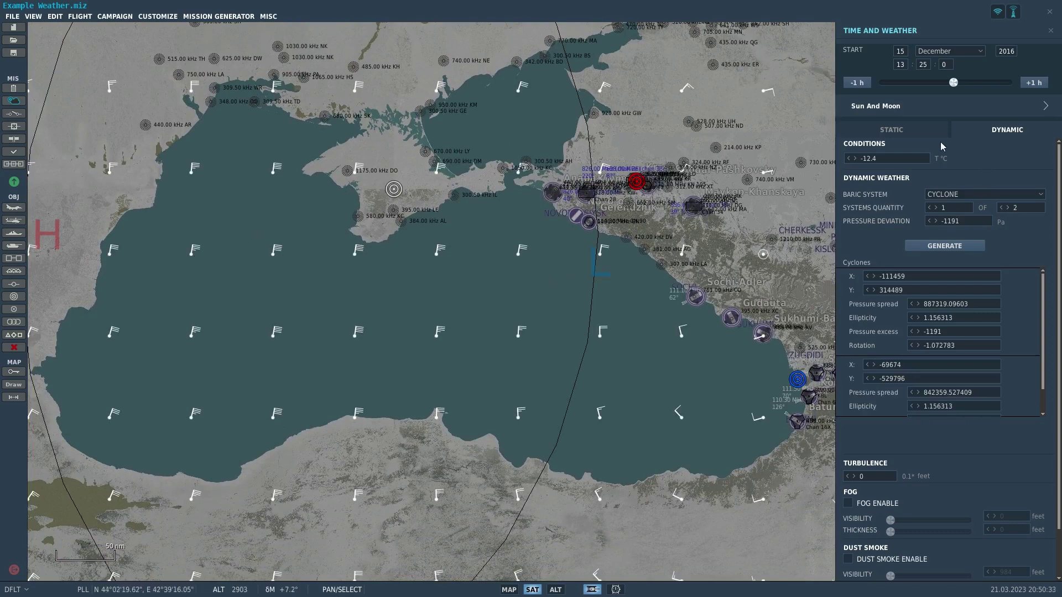
Return to the static weather settings and set the temperature to -5 °C
left_click(919, 129)
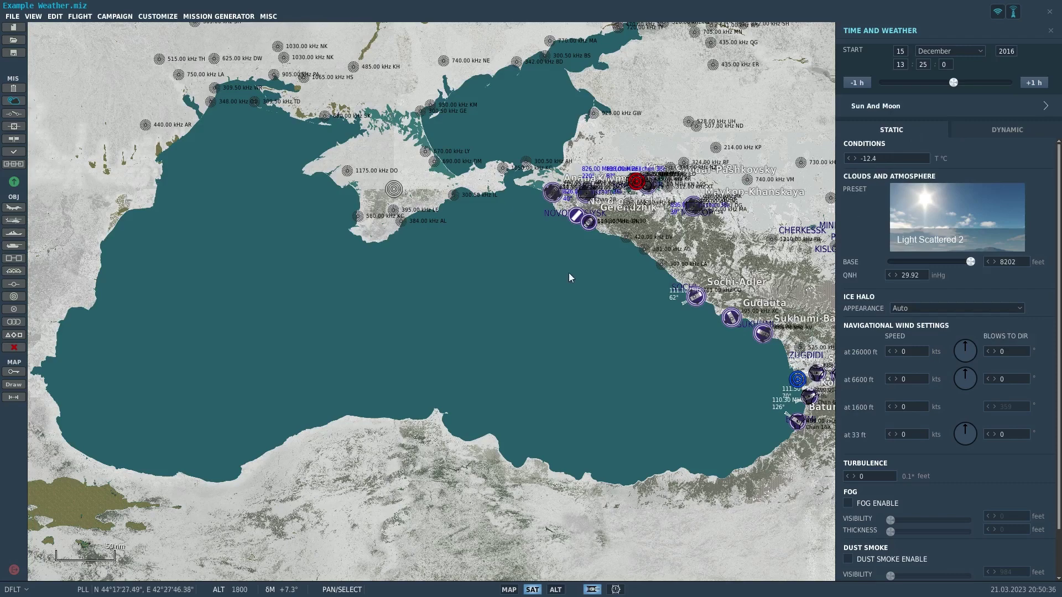
scroll(568, 273, "up", 5)
left_click_drag(679, 314, 598, 293)
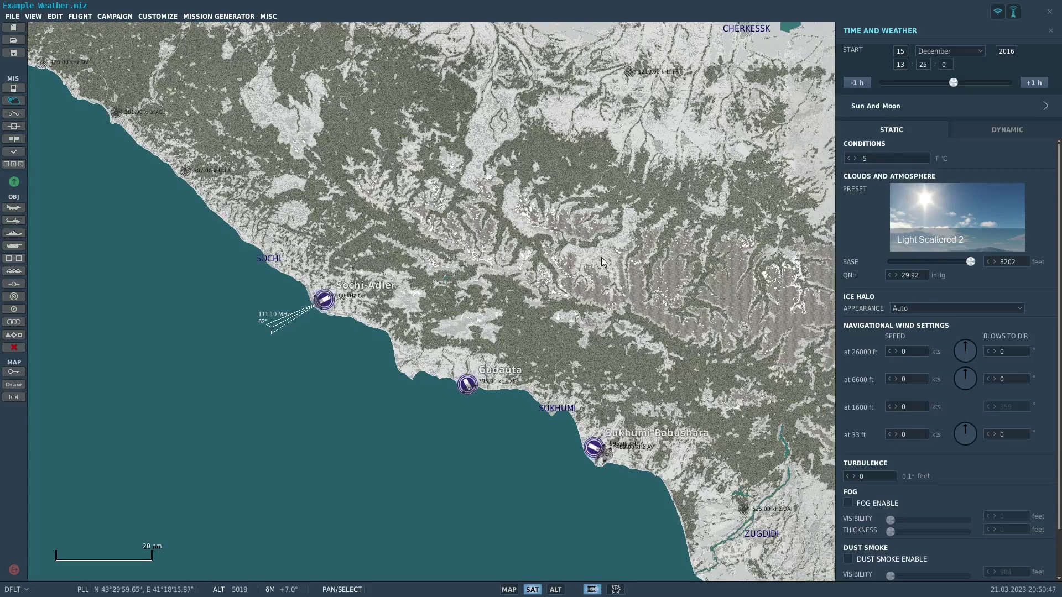
left_click_drag(602, 258, 550, 258)
Apply the NOTHING clouds preset in place of Light Scattered 2
left_click(938, 247)
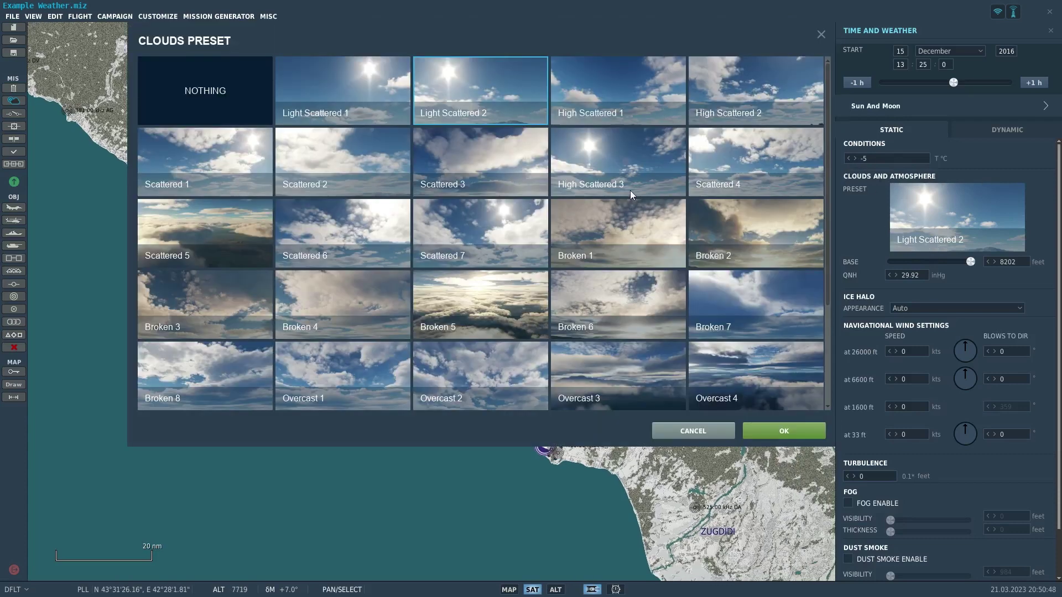
left_click(227, 86)
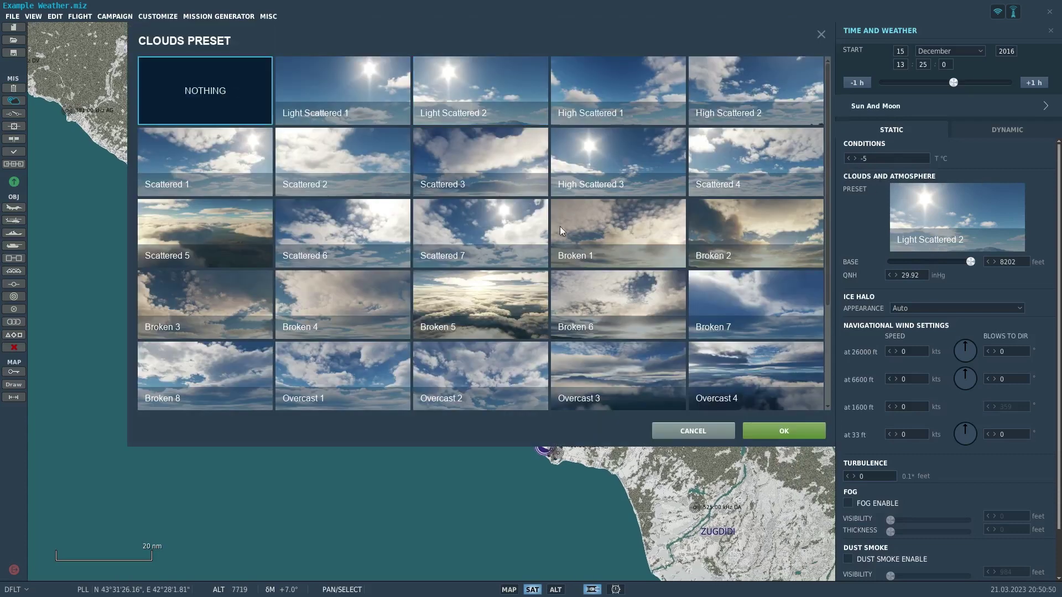
left_click(771, 432)
Browse the clouds presets down to the Overcast And Rain options without applying any of them
left_click(940, 212)
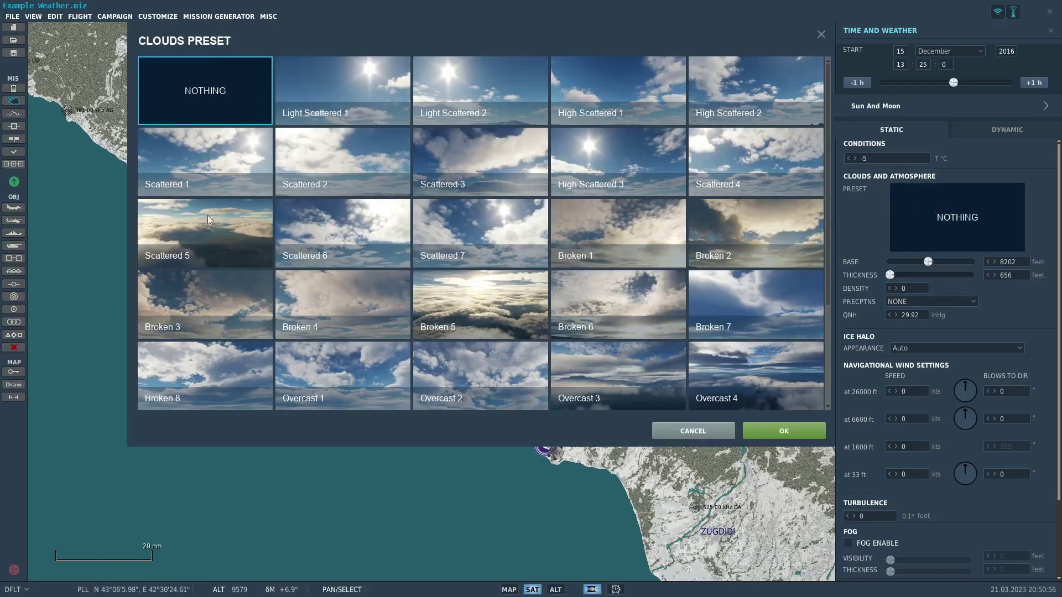
scroll(635, 265, "down", 2)
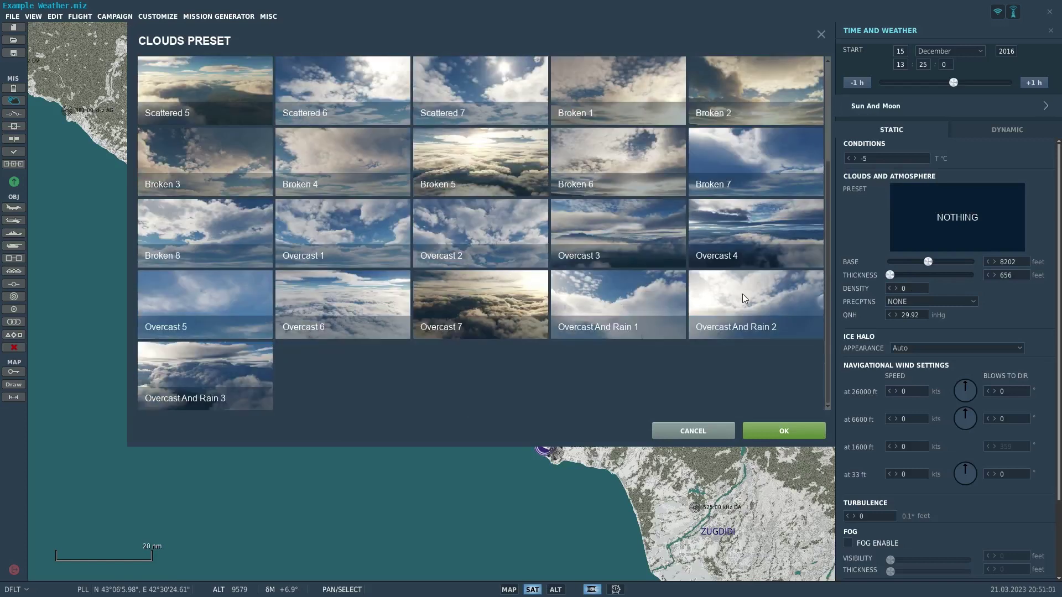
mouse_move(744, 299)
left_click(693, 431)
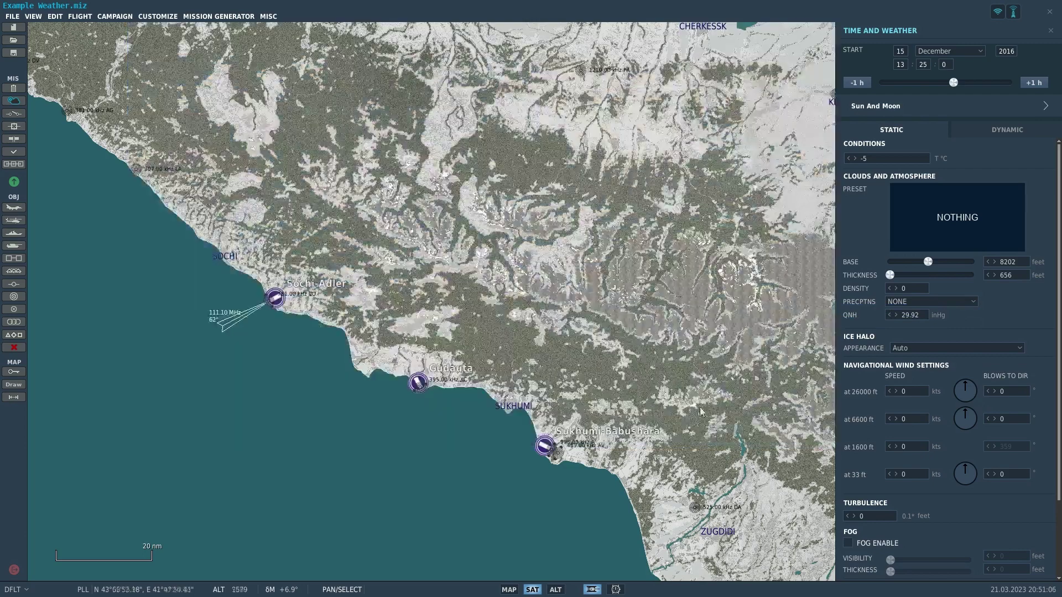
left_click(954, 213)
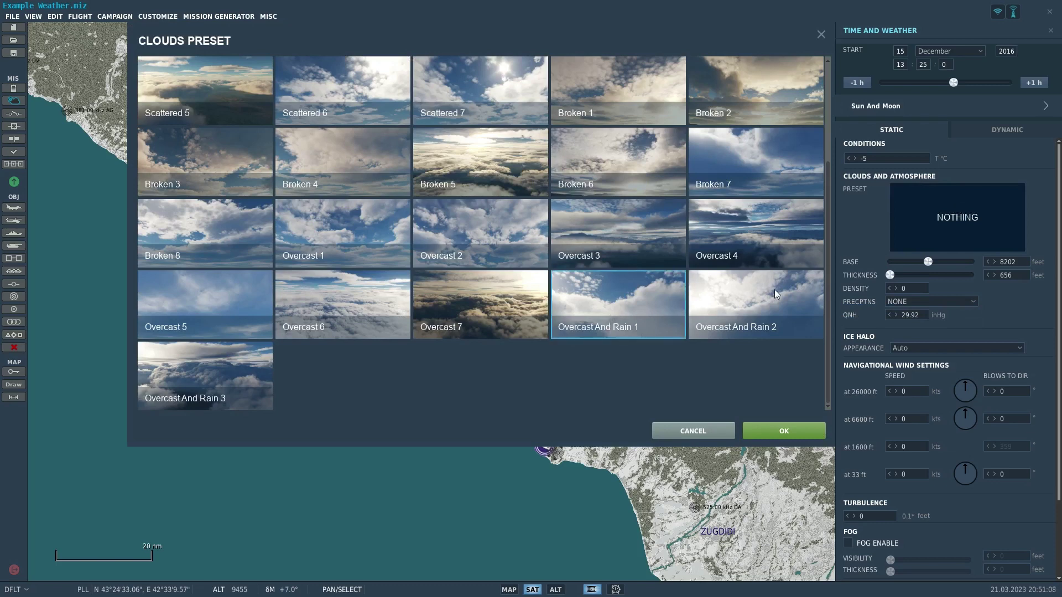
left_click(695, 434)
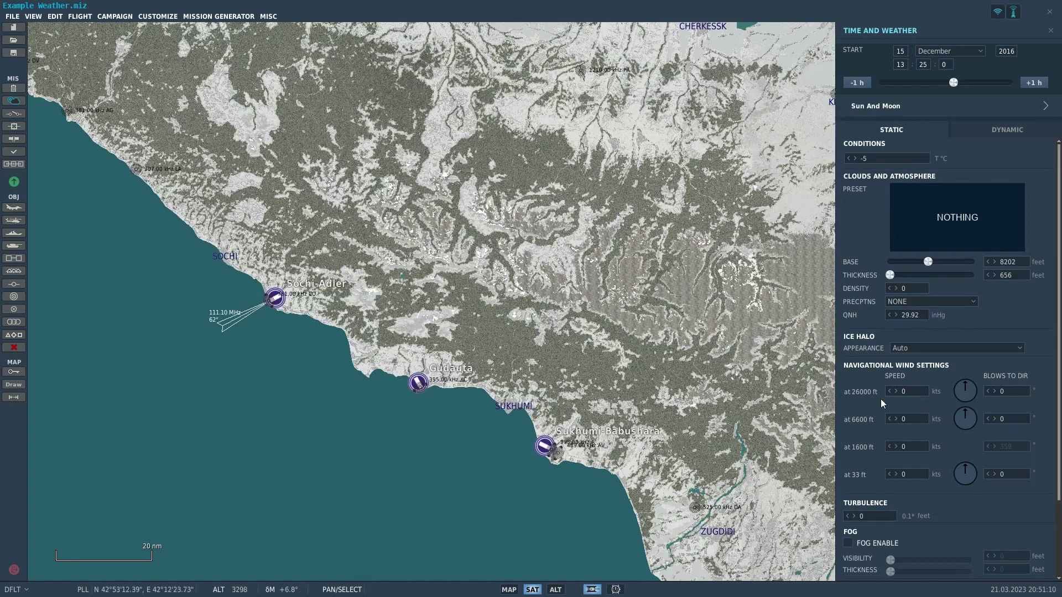
Apply the Overcast And Rain 3 clouds preset
left_click(944, 210)
left_click(236, 392)
left_click(763, 431)
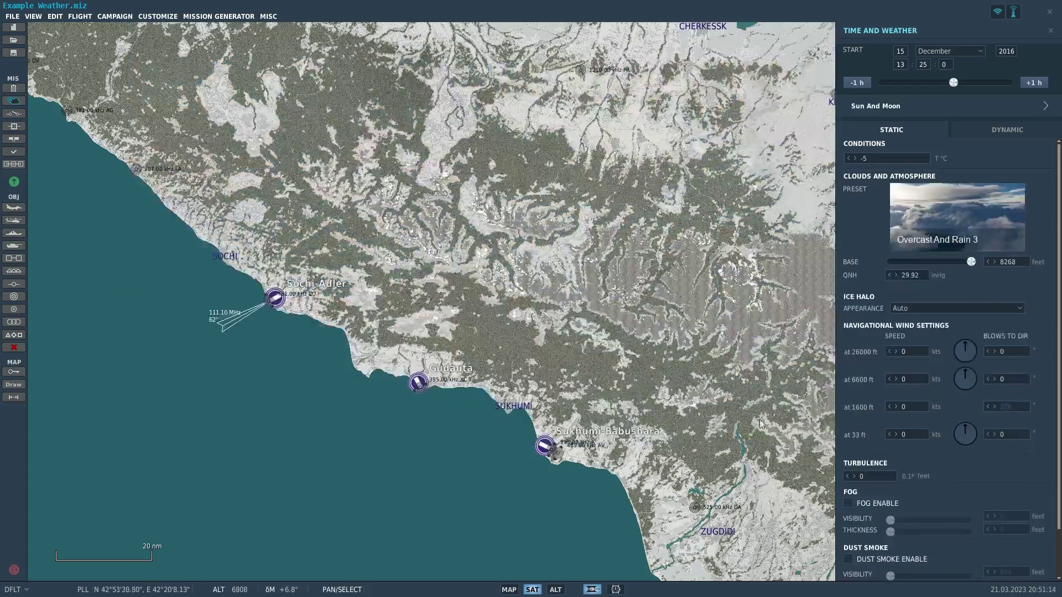
Review the clouds presets and their METAR descriptions, from the scattered types to Overcast And Rain
left_click(933, 224)
scroll(282, 154, "up", 3)
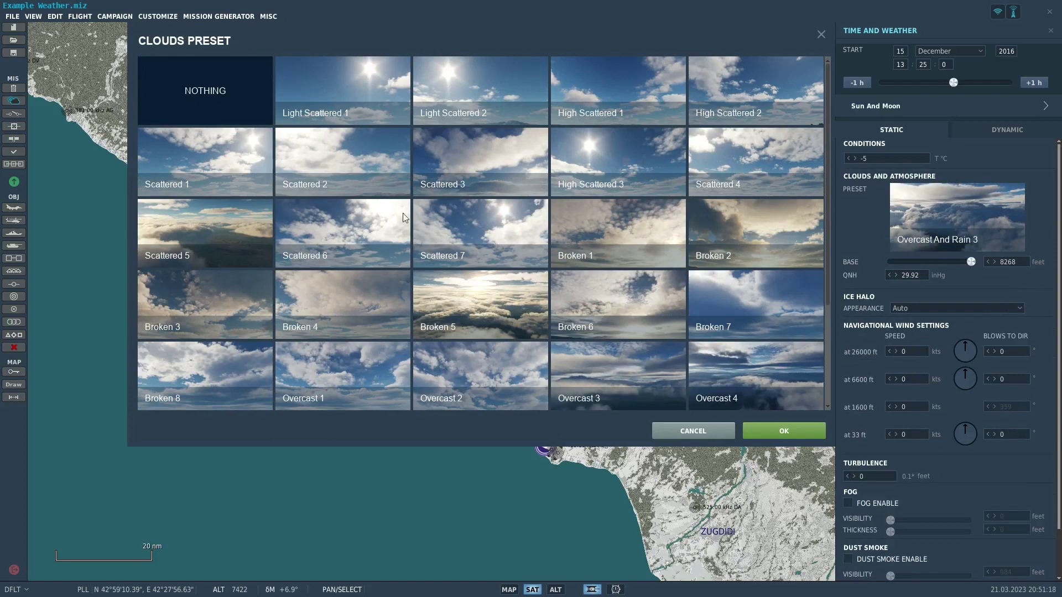
scroll(409, 220, "down", 3)
mouse_move(414, 210)
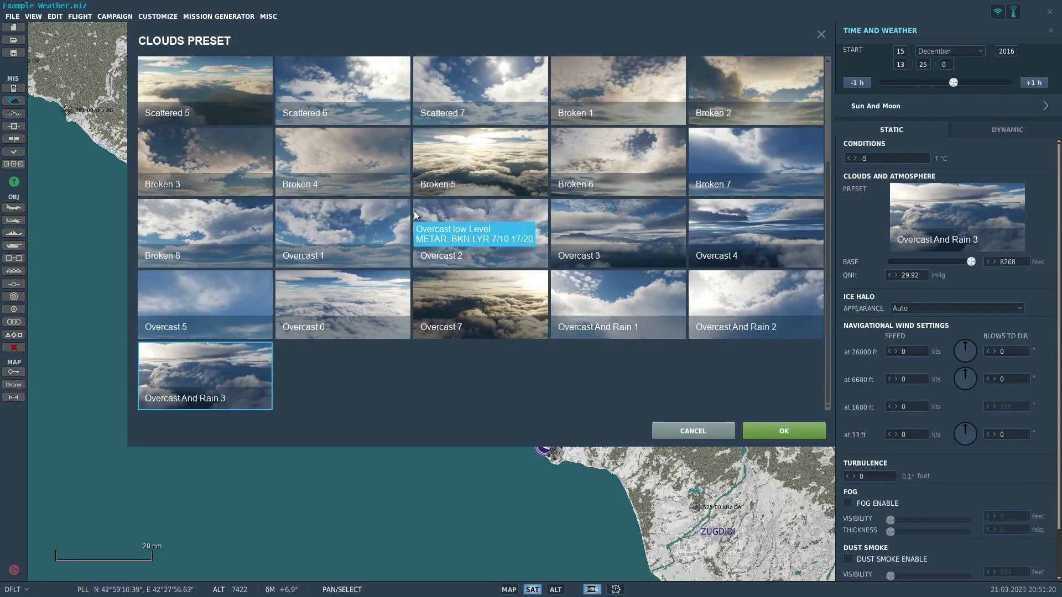
left_click(620, 296)
mouse_move(670, 267)
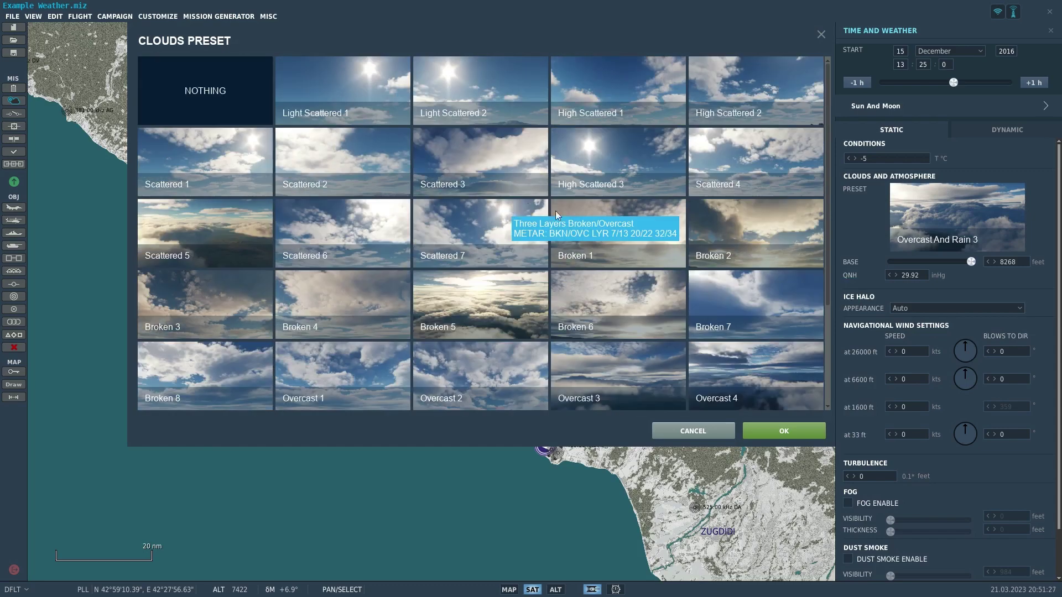
mouse_move(565, 221)
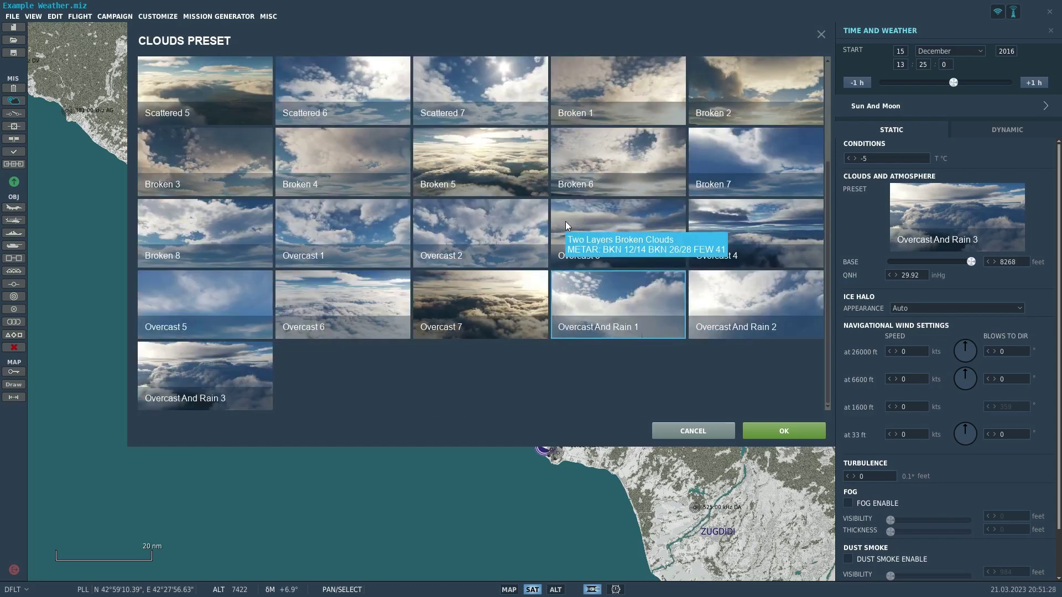
Restore the clouds preset to NOTHING
scroll(565, 222, "up", 2)
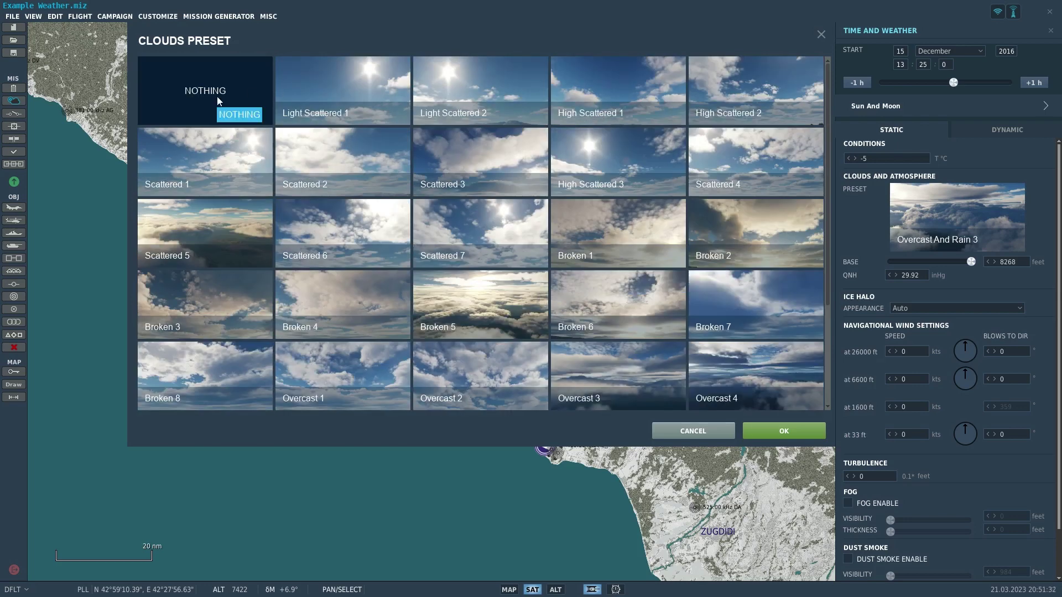
scroll(553, 307, "down", 2)
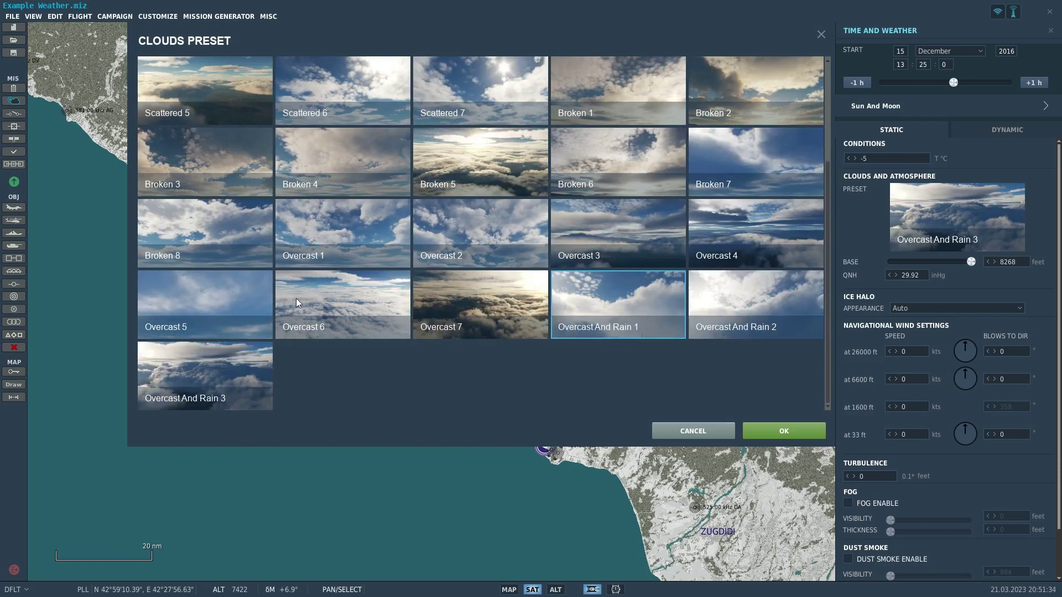
scroll(245, 268, "up", 2)
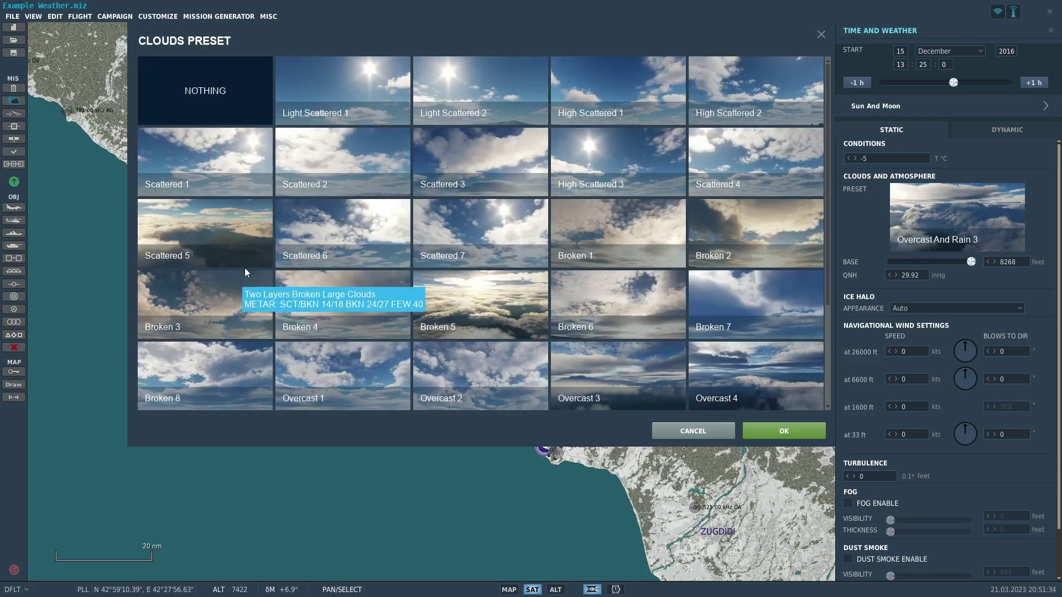
left_click(211, 72)
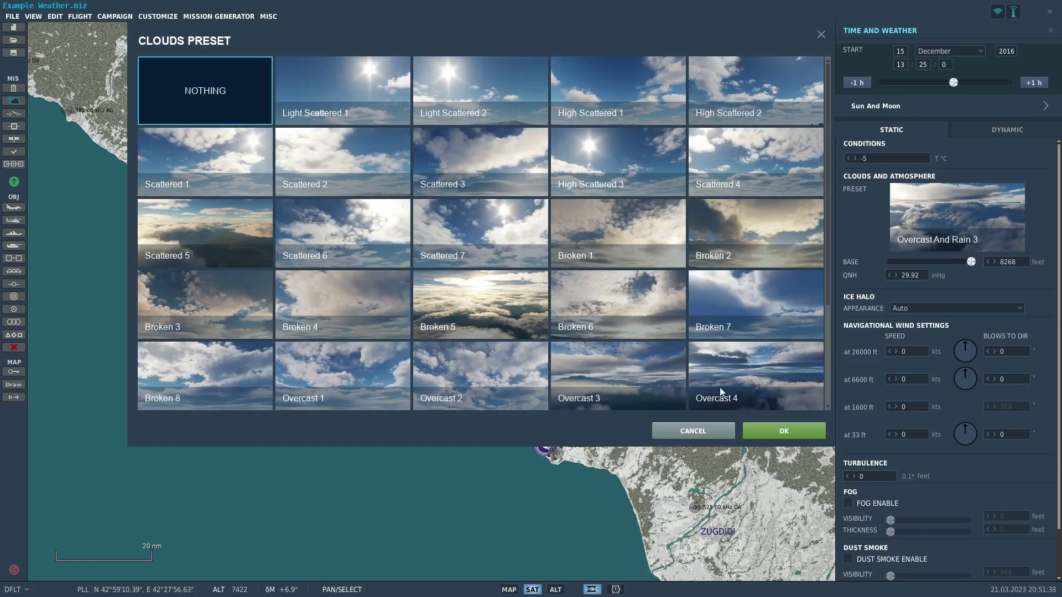
left_click(785, 430)
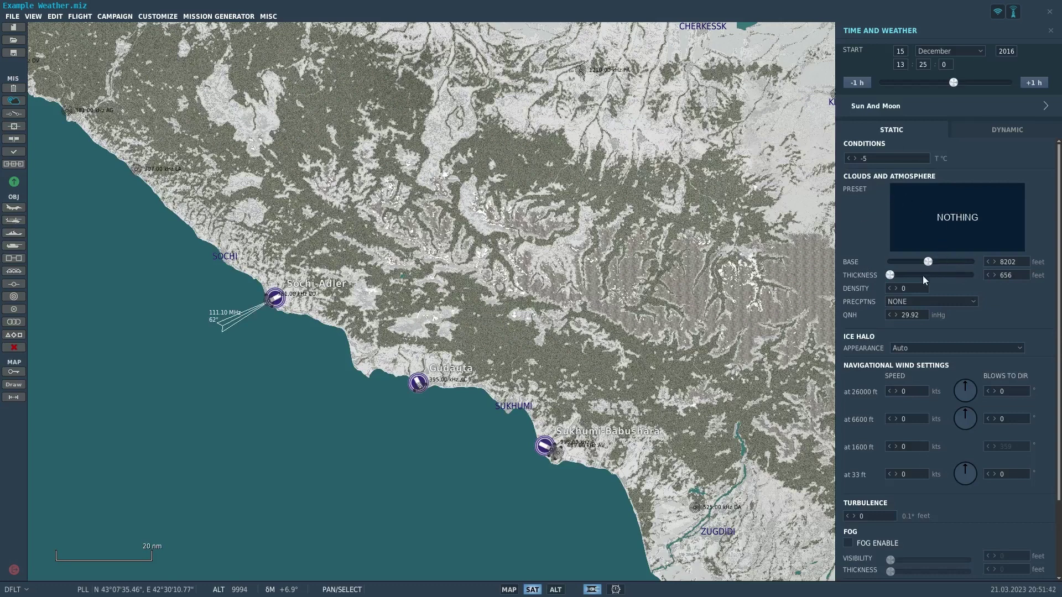
Set the cloud density to 10 and choose SNOWSTORM as the precipitation after trying SNOW
left_click(895, 288)
left_click(912, 302)
left_click(930, 306)
left_click(944, 301)
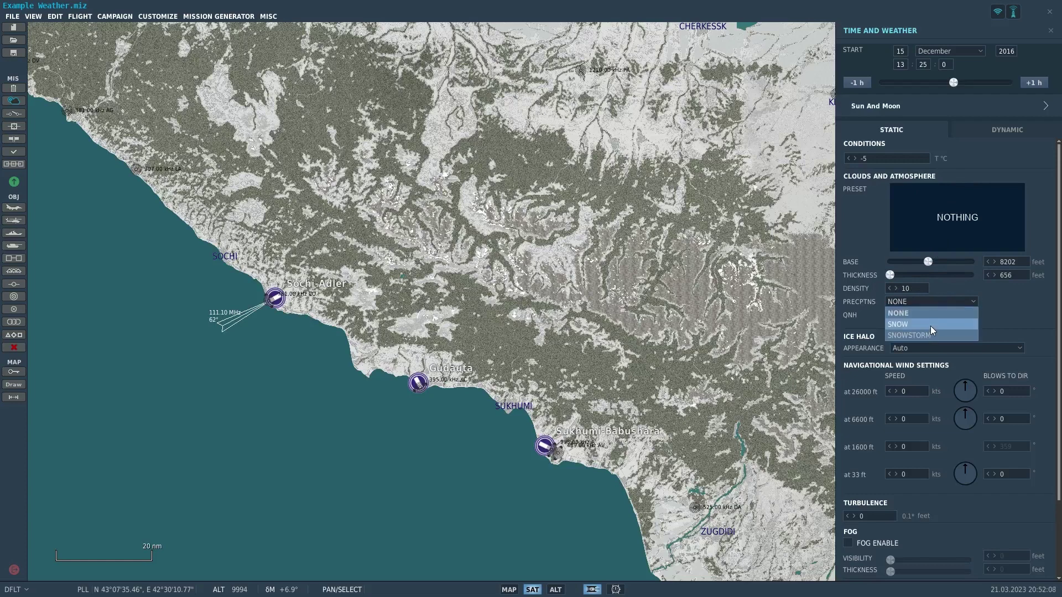
left_click(930, 326)
left_click(941, 300)
left_click(930, 335)
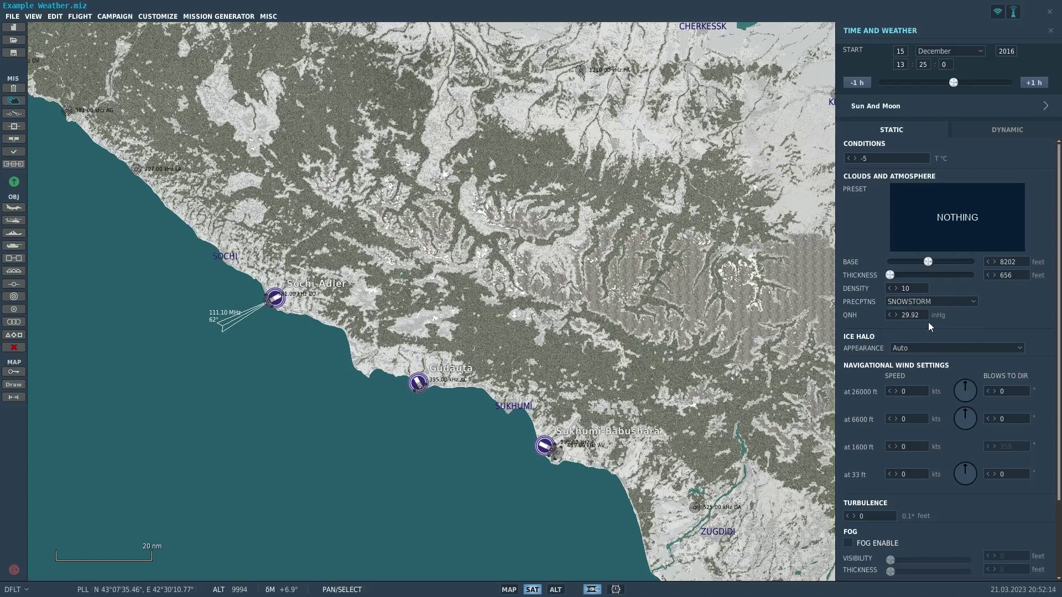
Set the mission's start month to August and the temperature to 25 °C
left_click(969, 53)
left_click(948, 126)
type("5")
key("BackSpace")
type("25")
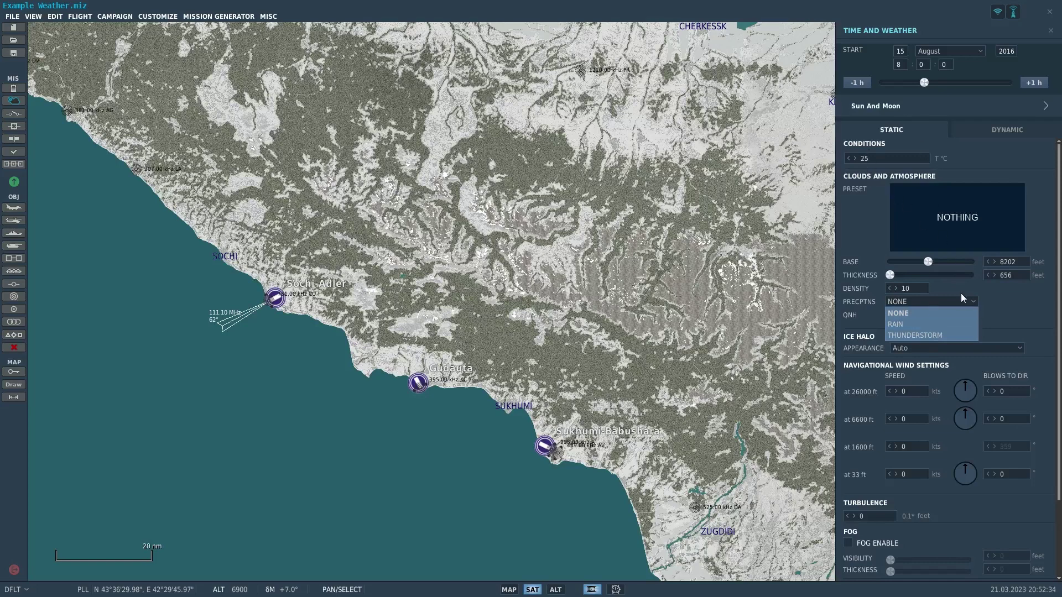
Choose THUNDERSTORM as the precipitation after trying RAIN
left_click(938, 323)
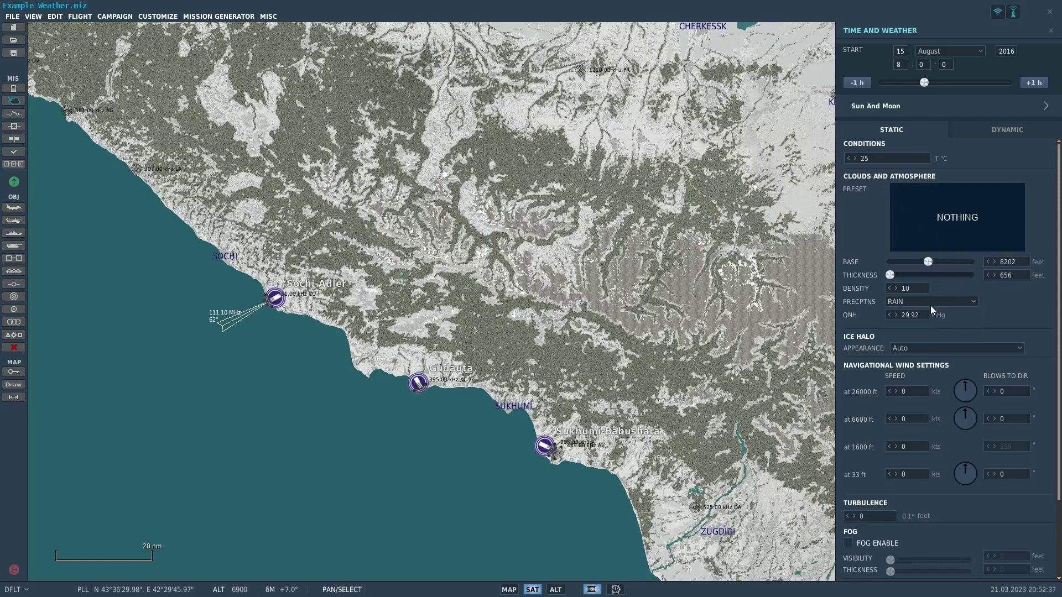
left_click(933, 303)
left_click(947, 335)
Look through the clouds presets for the Overcast And Rain options and leave the NOTHING preset in place
left_click(955, 227)
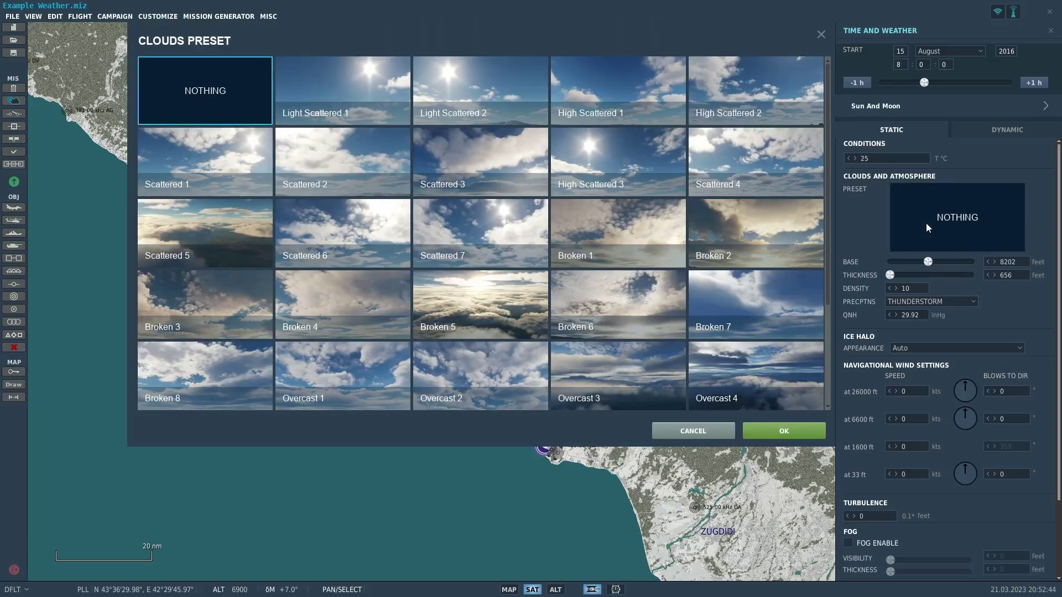
scroll(713, 330, "down", 3)
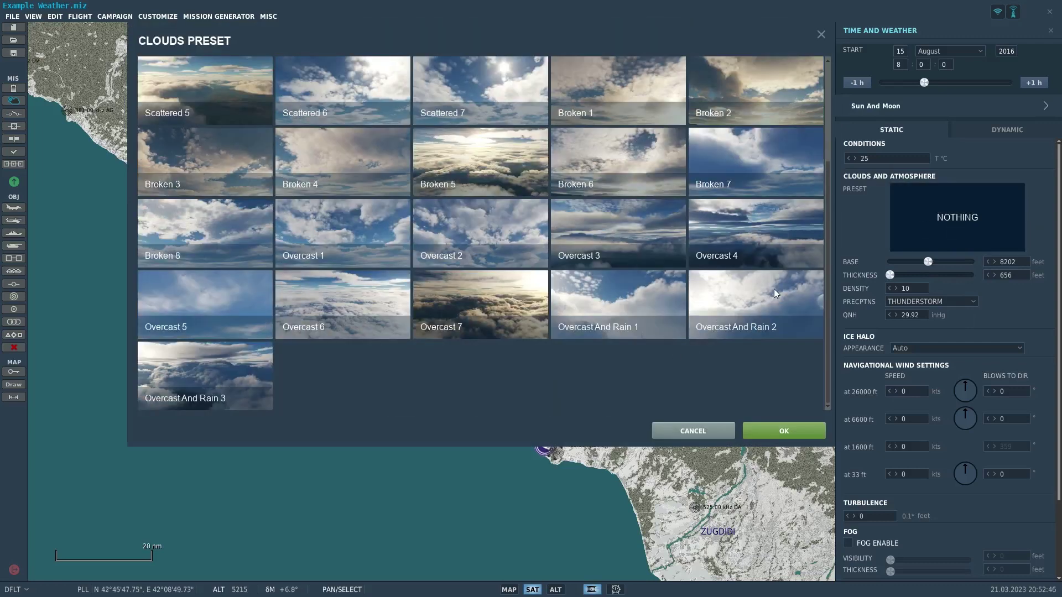
left_click(701, 431)
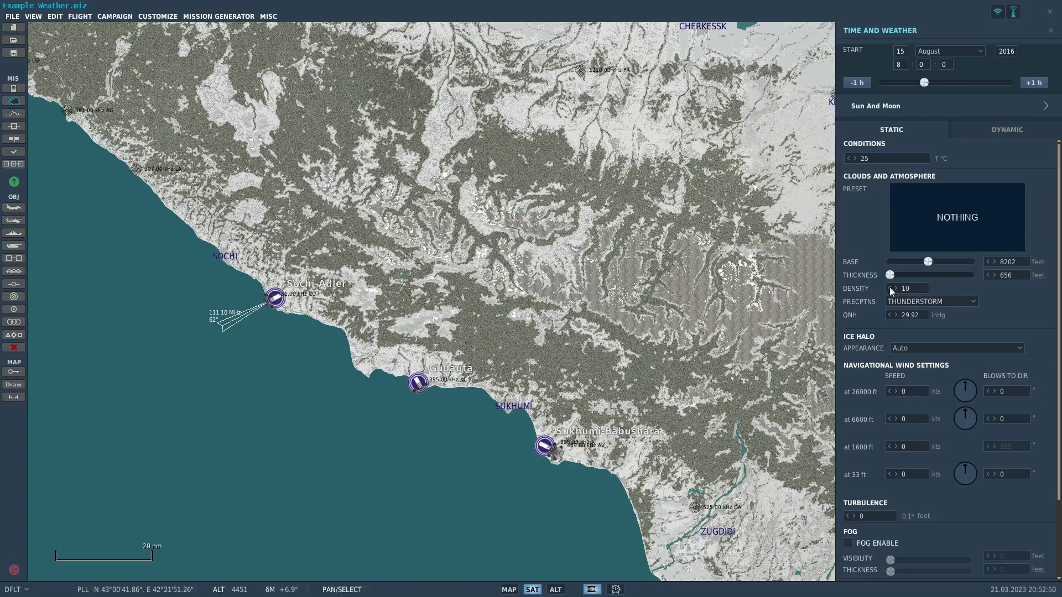
Lower the cloud density to 0 and set the precipitation to NONE
scroll(893, 293, "down", 3)
scroll(894, 288, "up", 1)
left_click(897, 290)
left_click(899, 303)
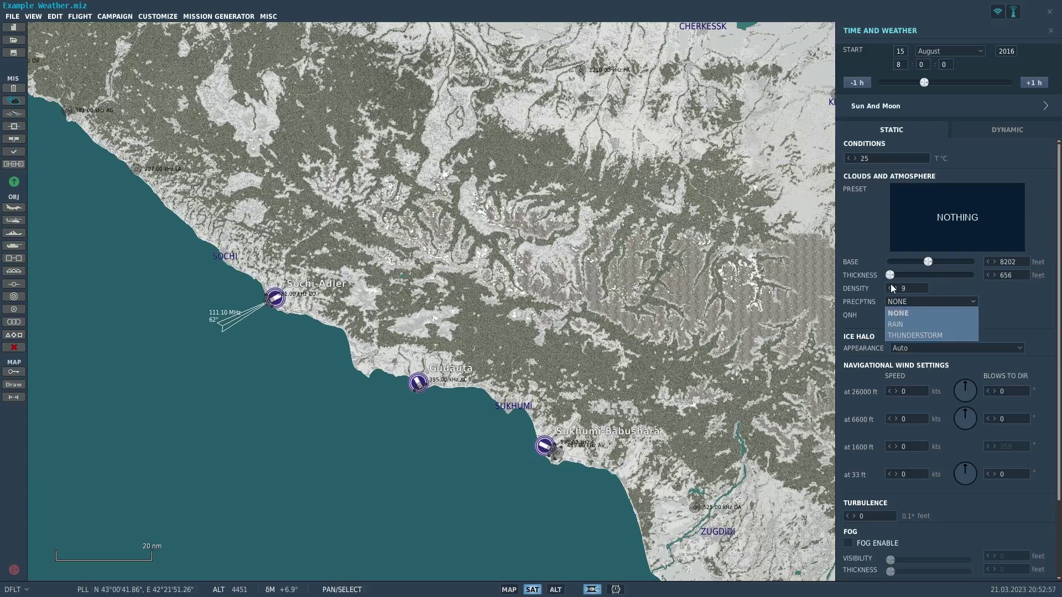
scroll(892, 288, "down", 2)
scroll(891, 290, "down", 3)
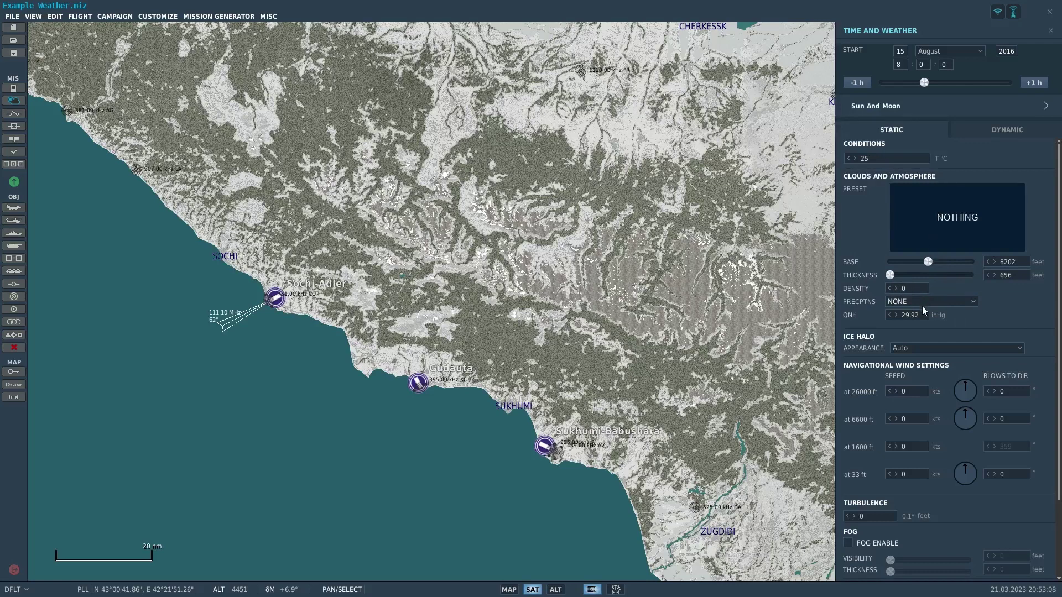
Apply the High Scattered 3 clouds preset and try adjusting its cloud base
left_click(935, 212)
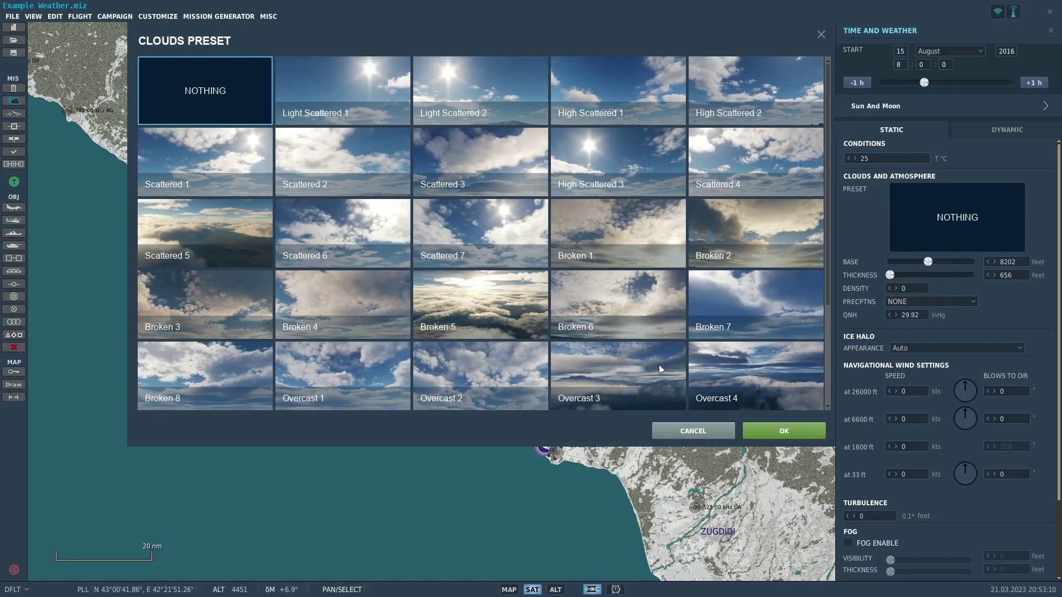
left_click(583, 155)
left_click(758, 431)
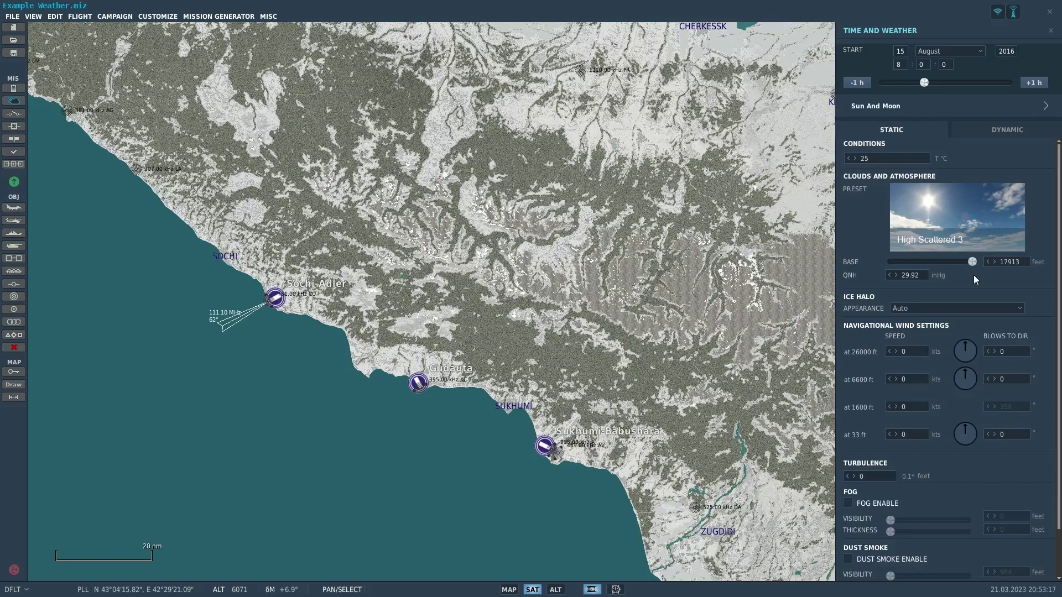
left_click_drag(974, 275, 857, 250)
Switch the clouds preset to Broken 7 and lower its cloud base to 5249 feet
left_click(962, 207)
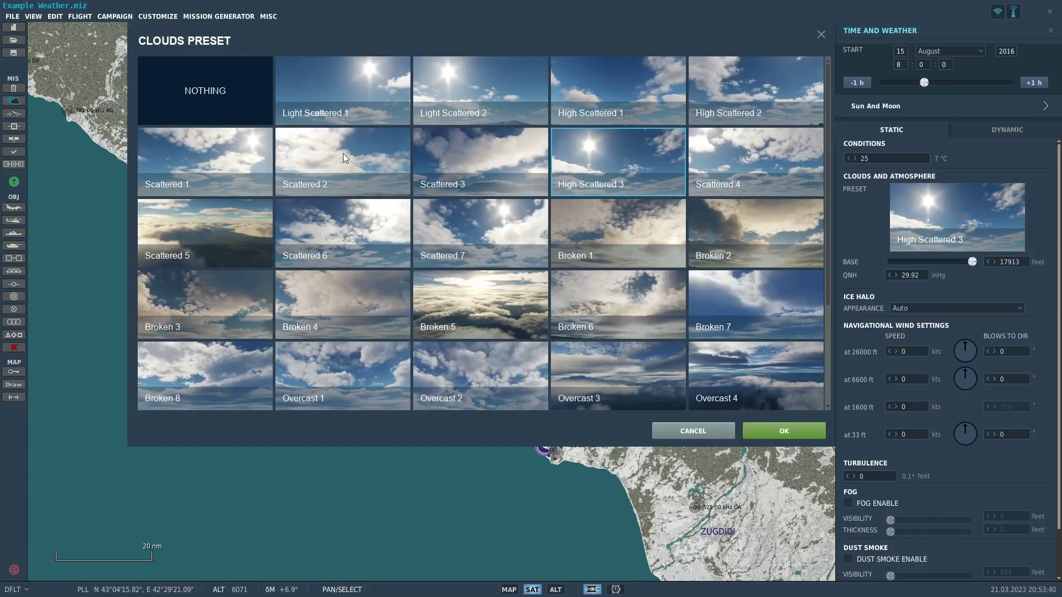
left_click(734, 300)
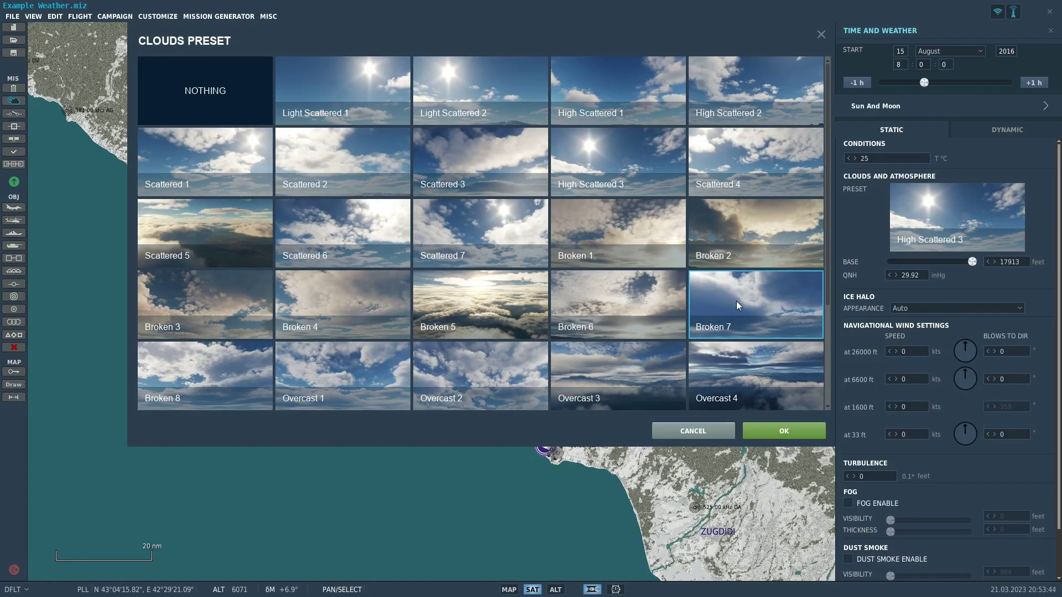
left_click(775, 432)
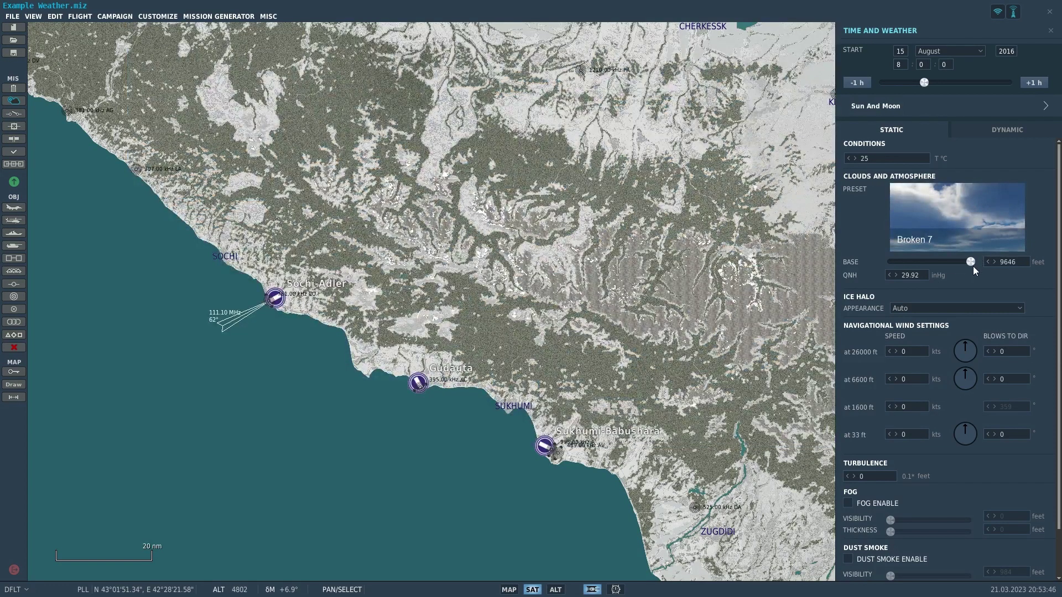
left_click_drag(970, 263, 931, 270)
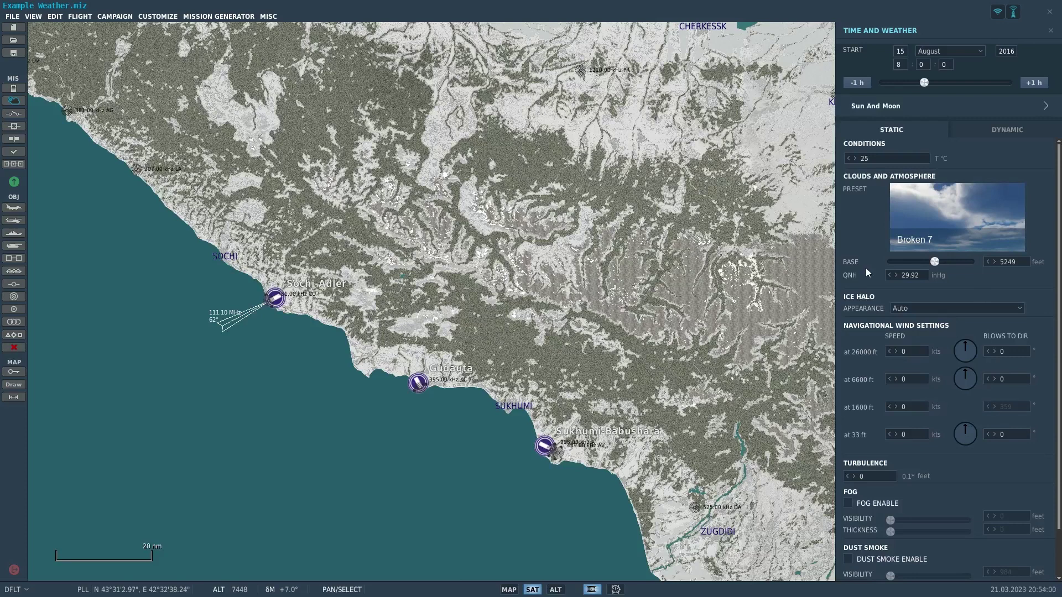
Look over the clouds presets again and reapply Broken 7 with a cloud base of 9646 feet
left_click(923, 220)
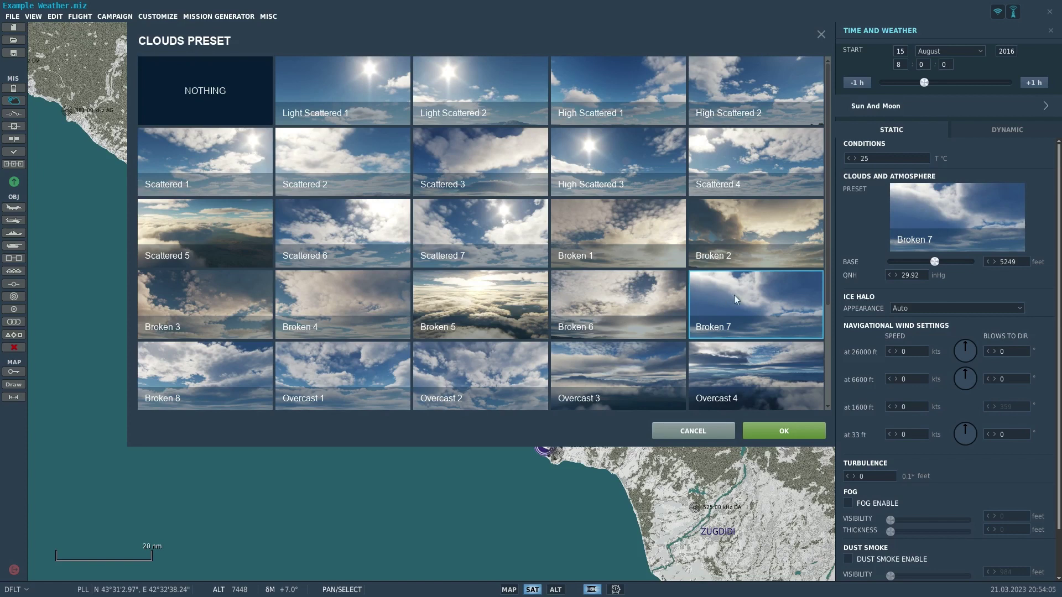
mouse_move(741, 286)
mouse_move(760, 300)
mouse_move(668, 294)
left_click(802, 437)
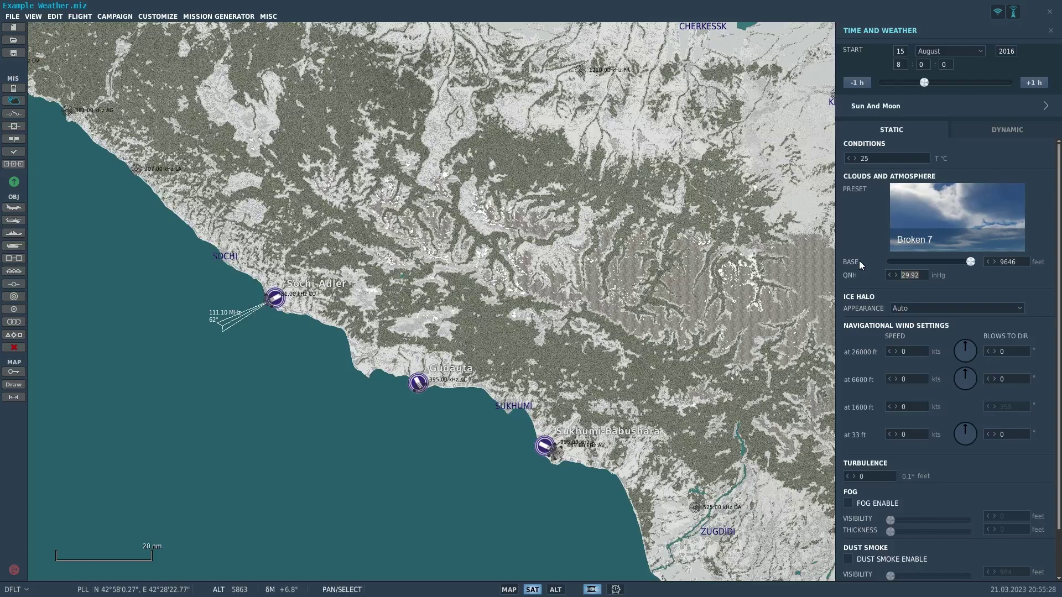
Review the ice halo appearance options and keep Auto selected
left_click(914, 313)
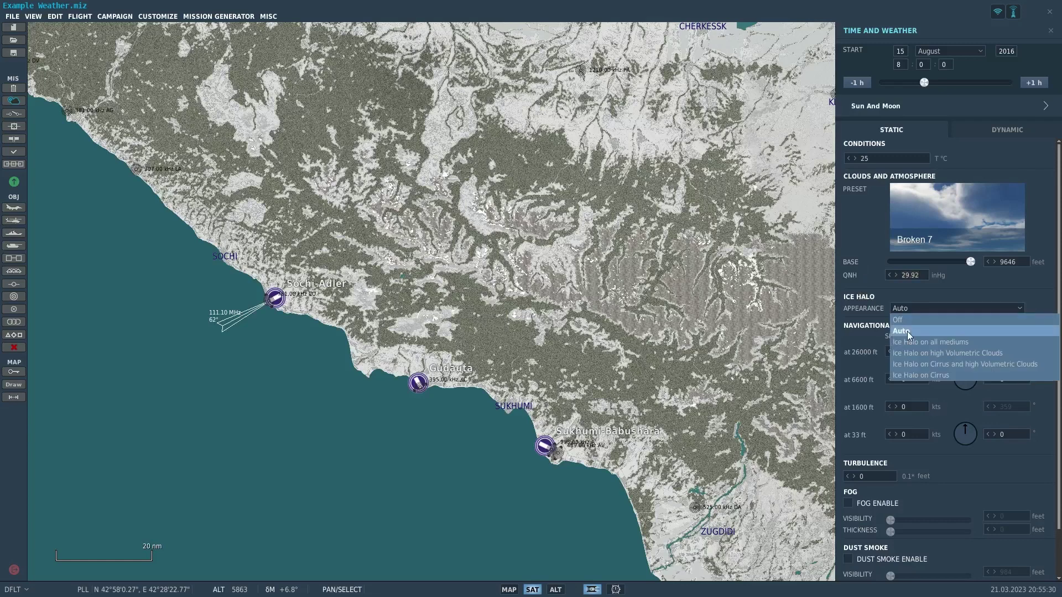
left_click(987, 332)
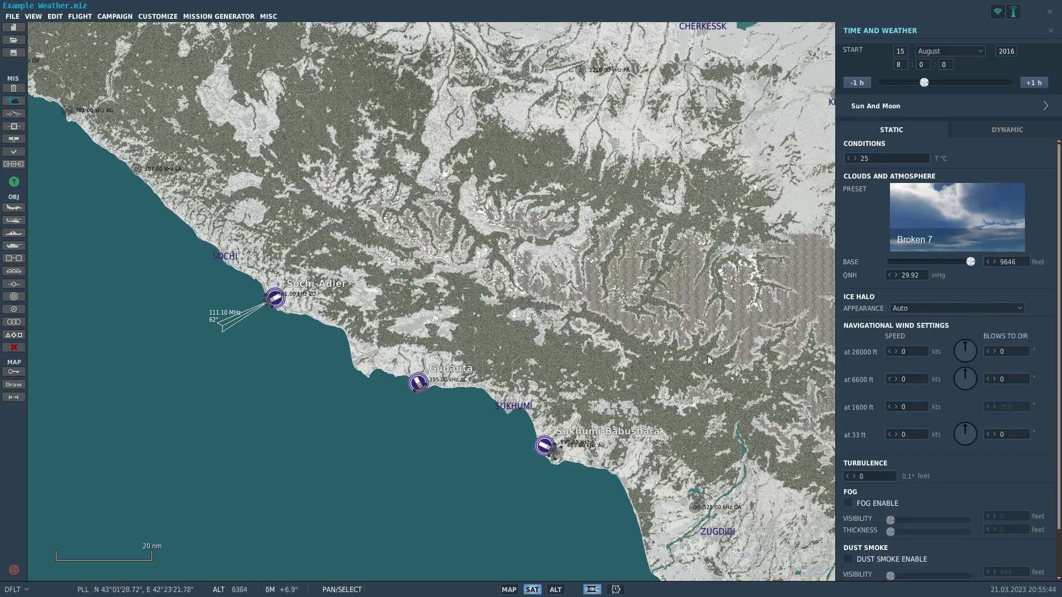